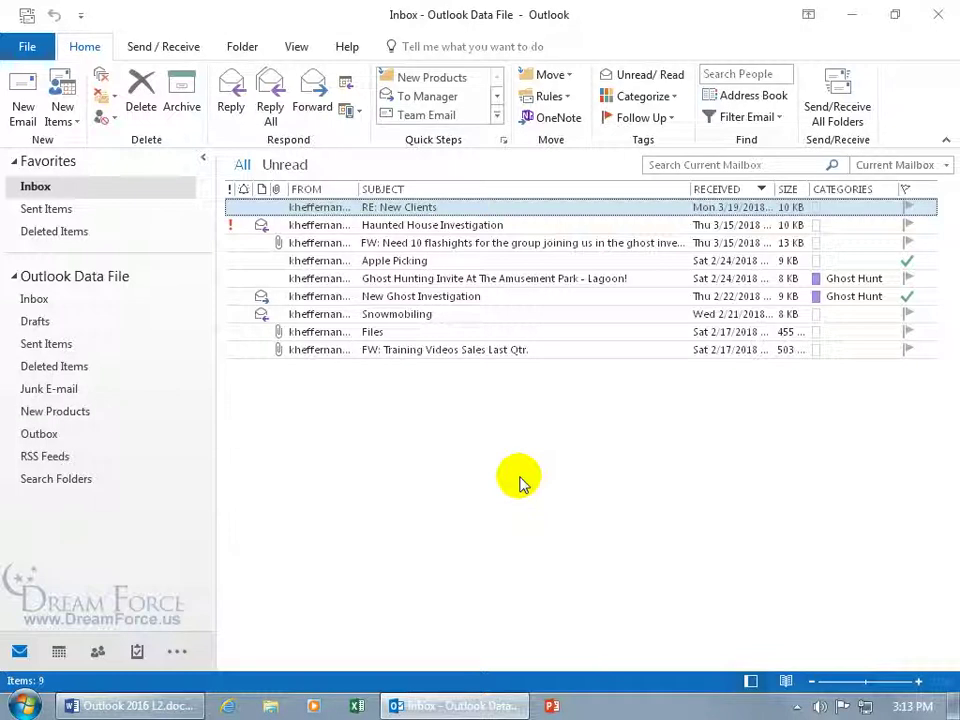
# Activate the mailbox search box and show the Search Tools menu with Advanced Find
pyautogui.click(672, 166)
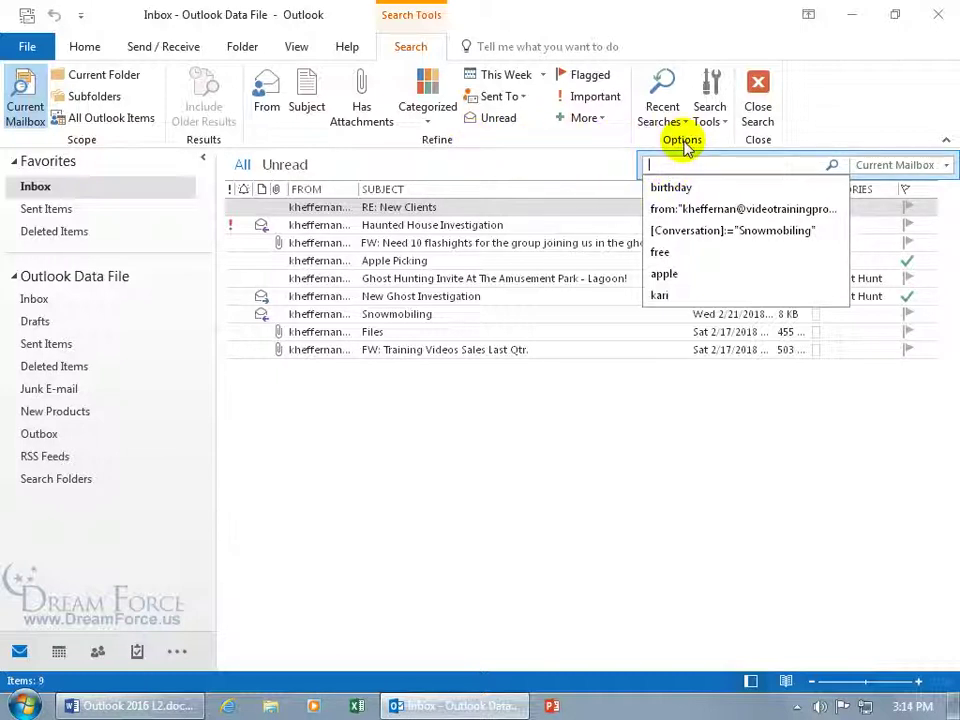
pyautogui.click(712, 124)
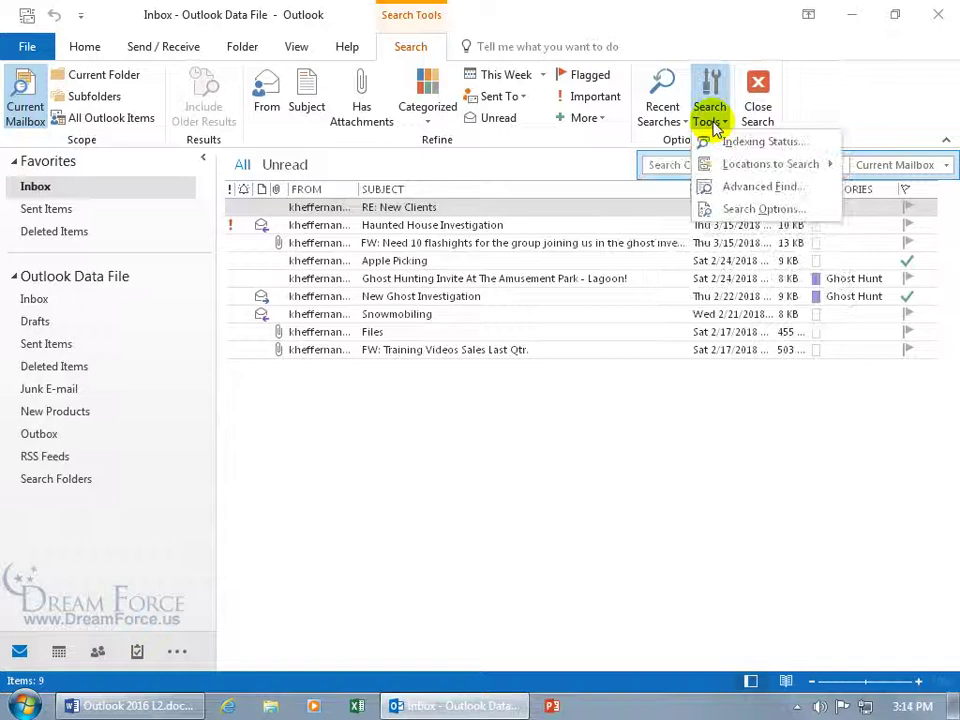
# In Advanced Find, keep Look: Messages and search both Inbox and Sent Items
pyautogui.click(741, 193)
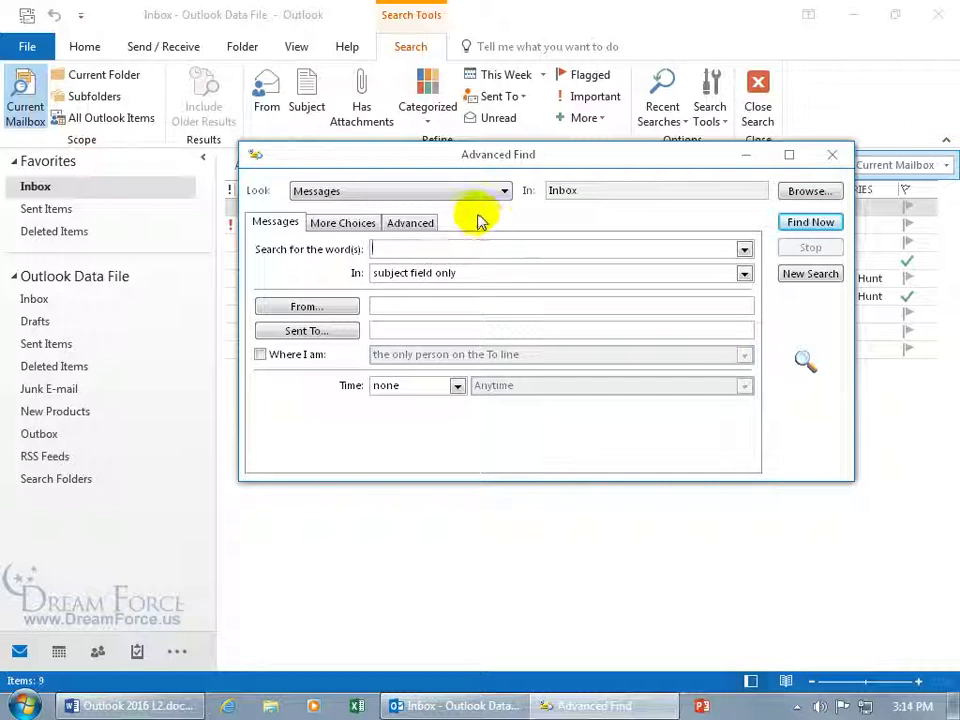
pyautogui.click(503, 192)
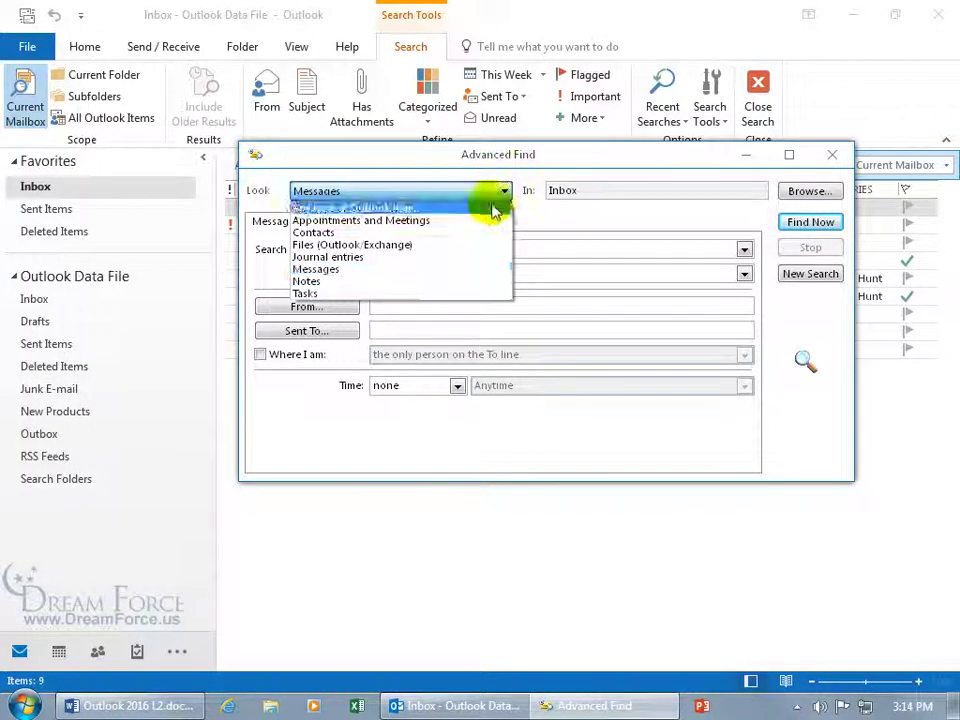
pyautogui.click(446, 270)
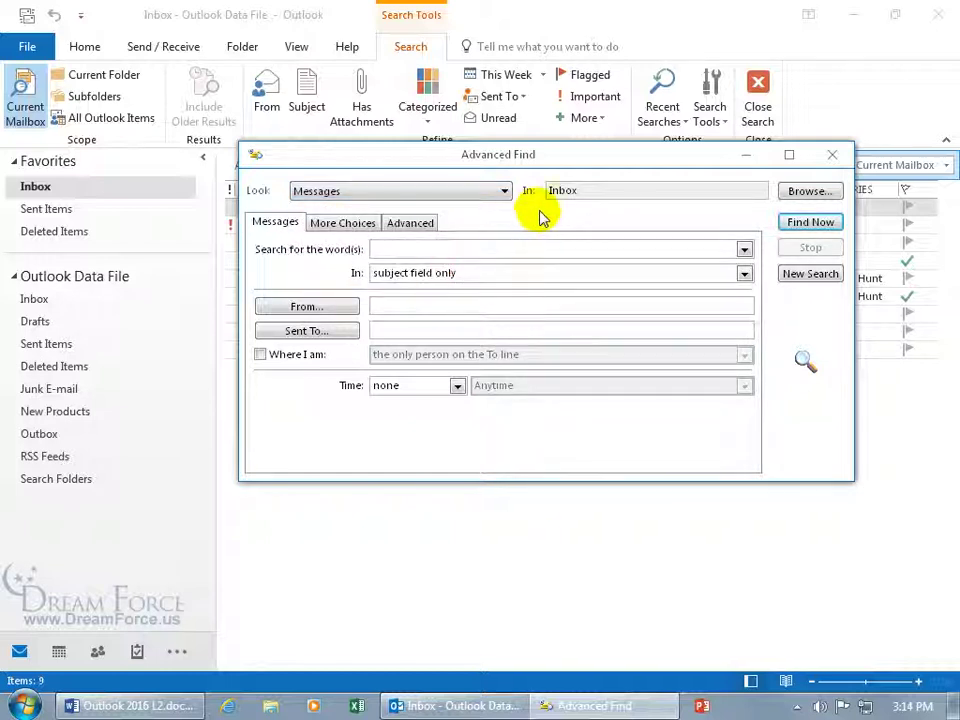
pyautogui.click(803, 192)
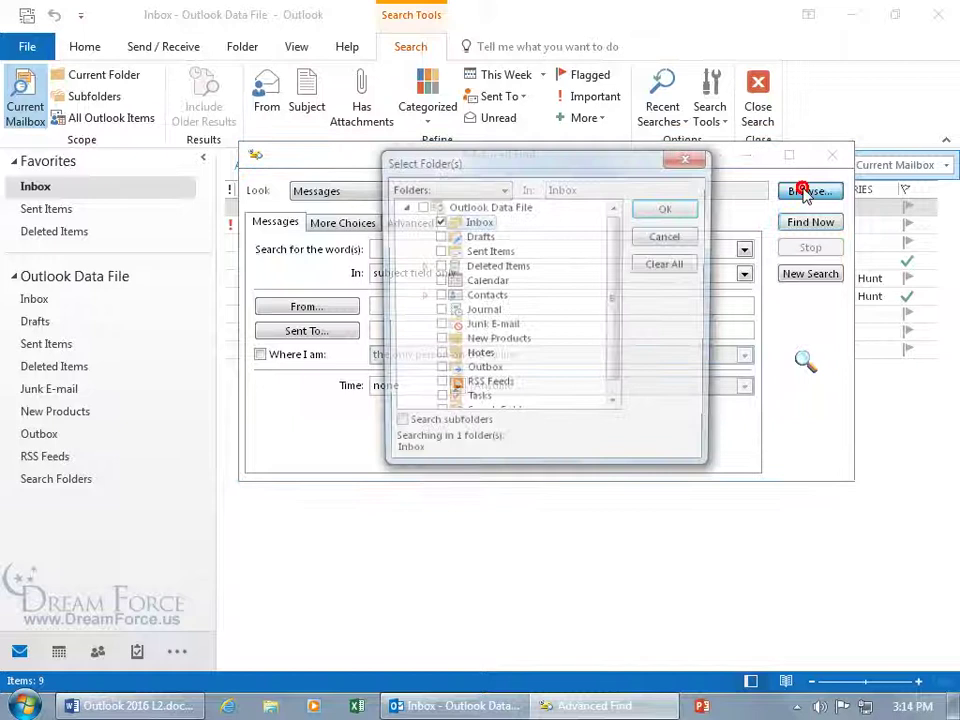
pyautogui.click(437, 252)
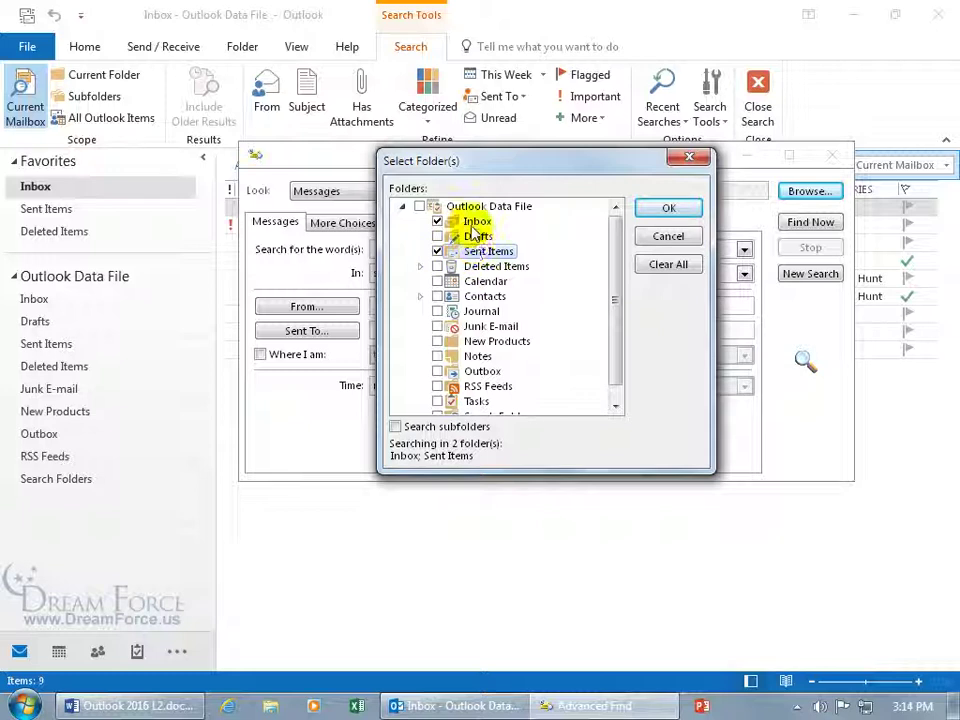
pyautogui.click(660, 208)
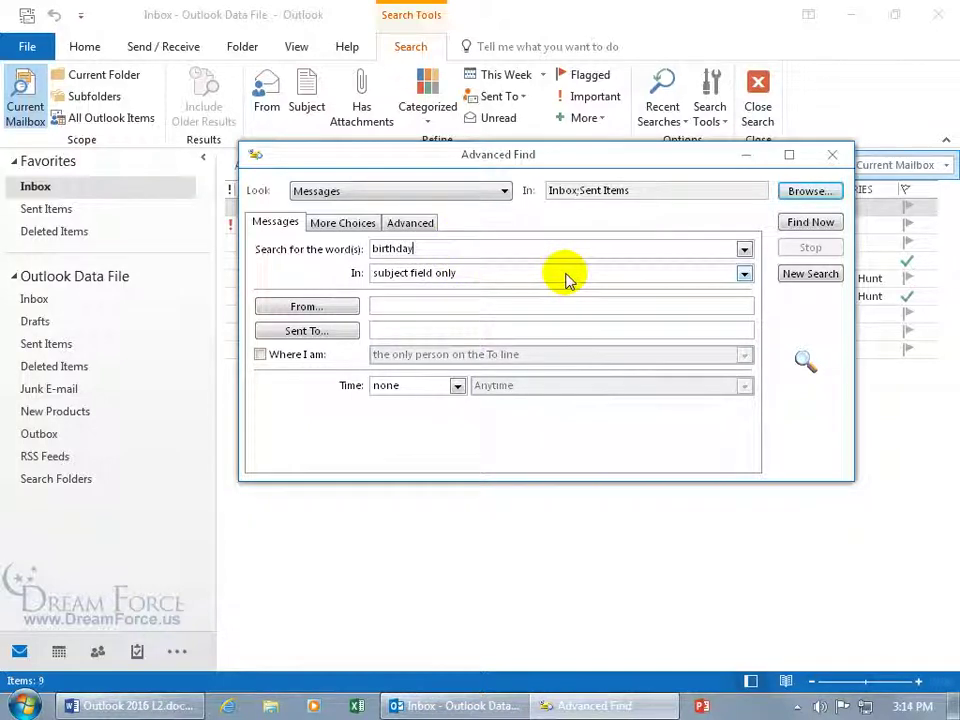
# Set In: to 'subject field and message body', leaving From, Sent To and Time at none
pyautogui.click(744, 274)
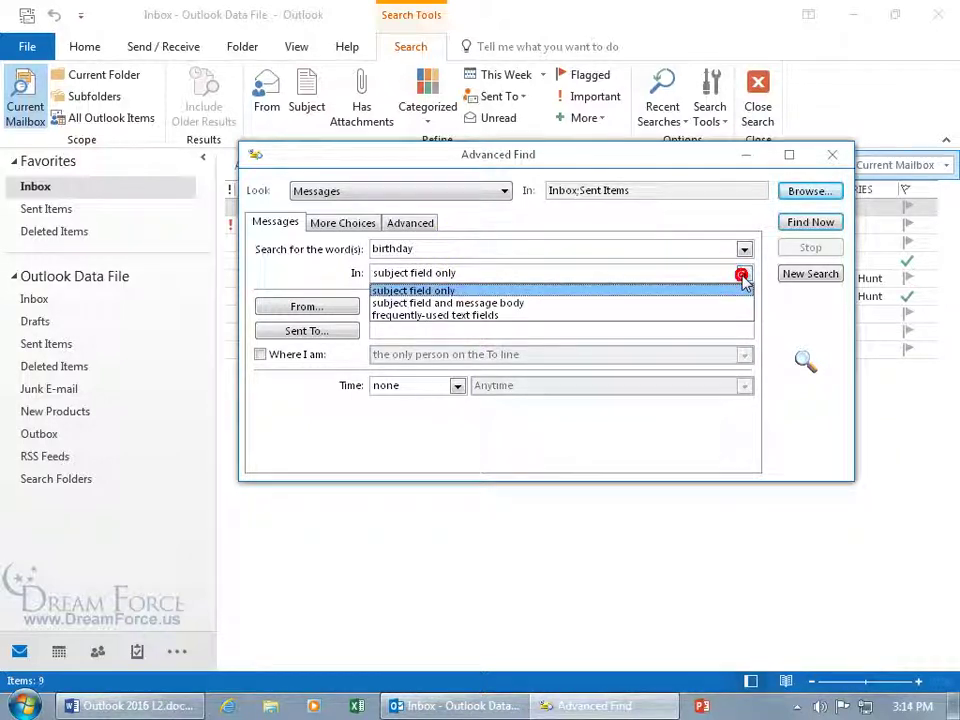
pyautogui.click(622, 306)
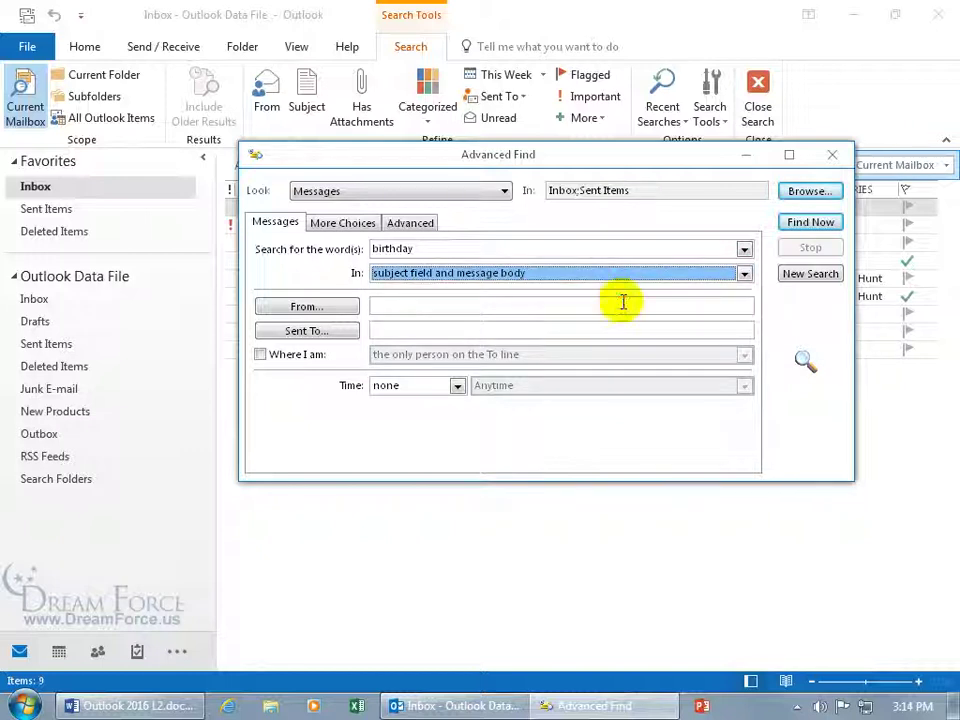
pyautogui.click(346, 307)
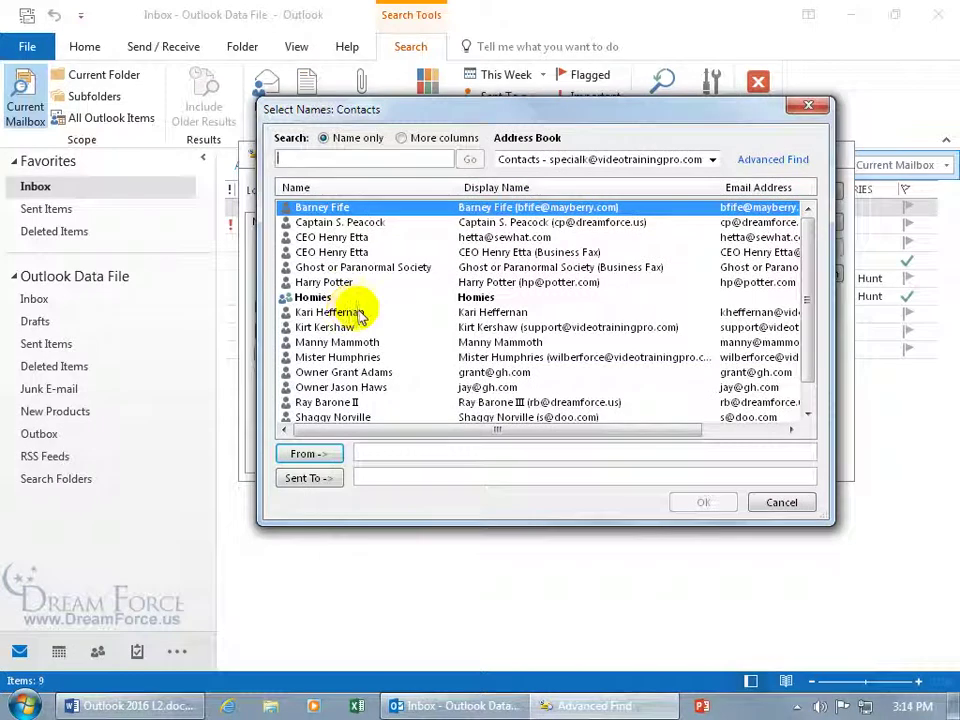
pyautogui.click(765, 502)
pyautogui.click(409, 306)
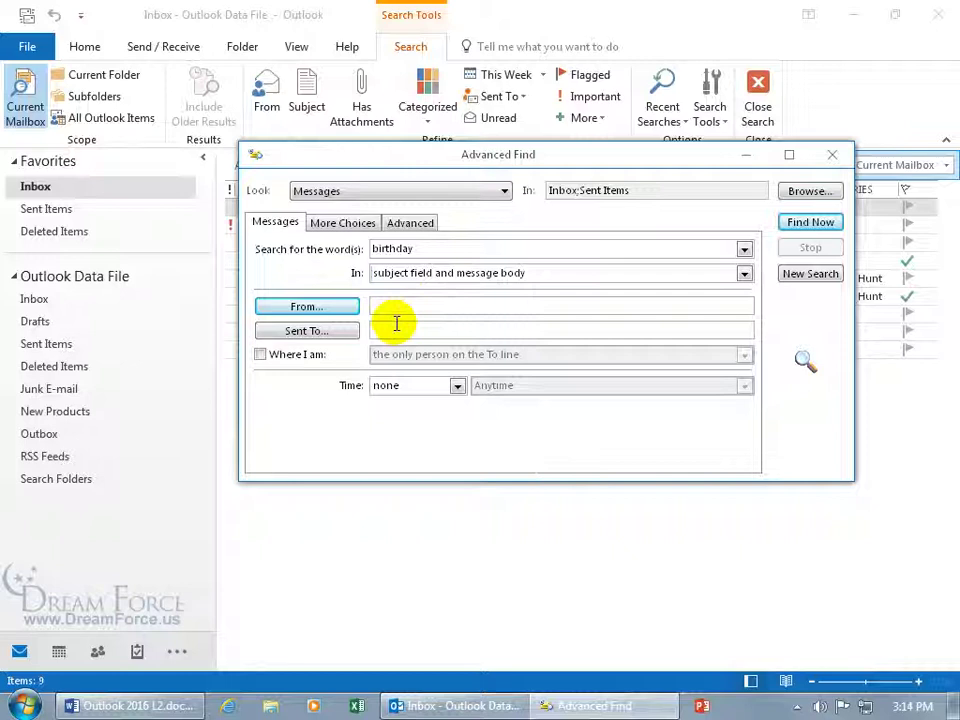
pyautogui.click(390, 331)
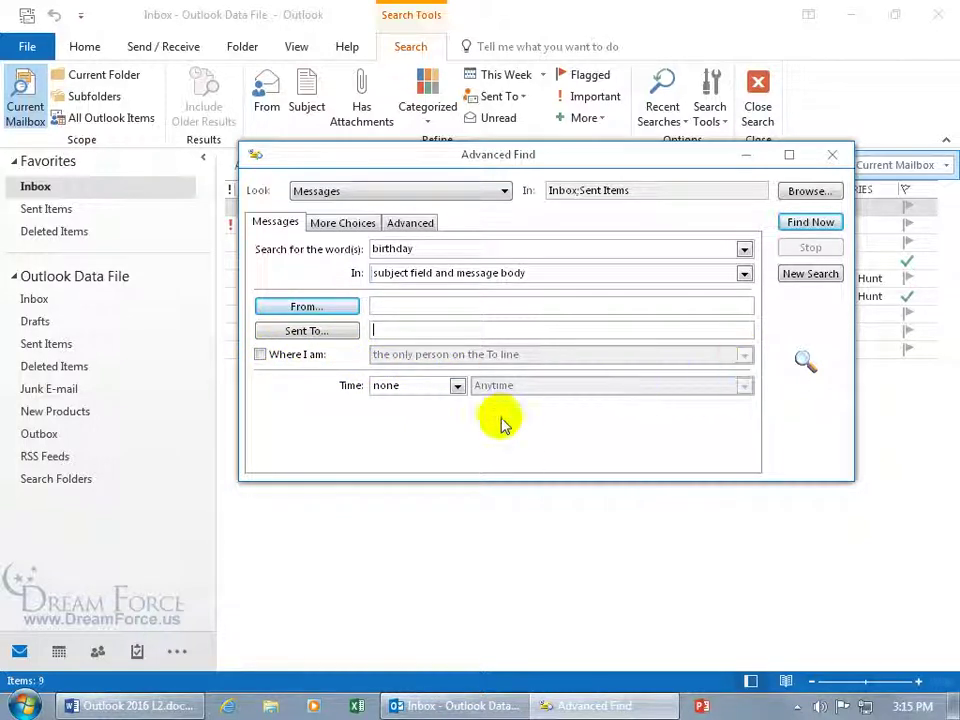
pyautogui.click(456, 388)
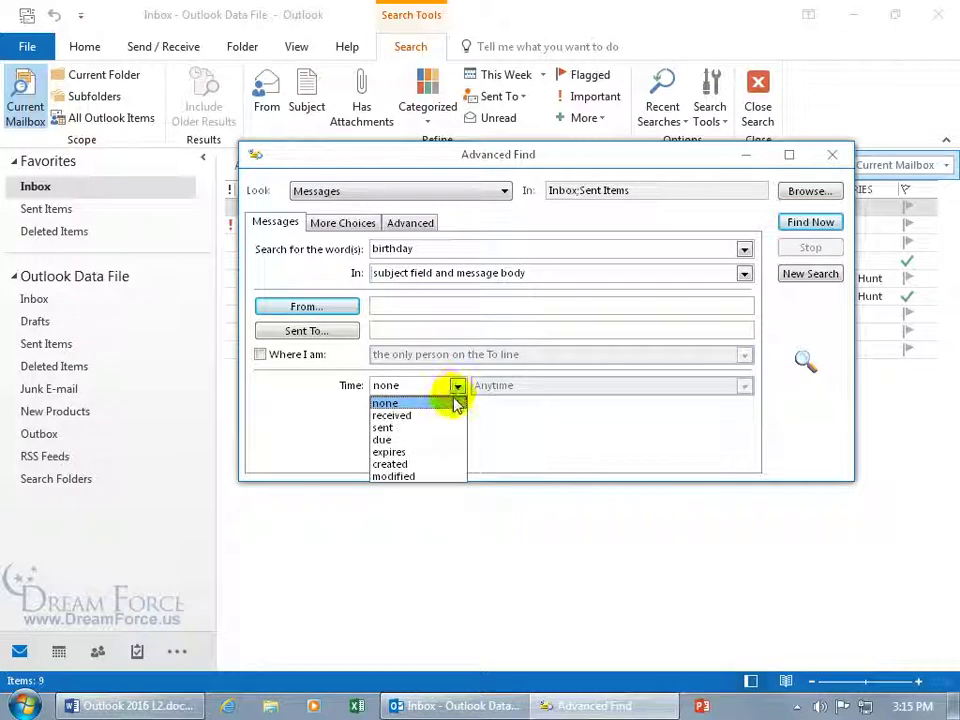
pyautogui.click(521, 395)
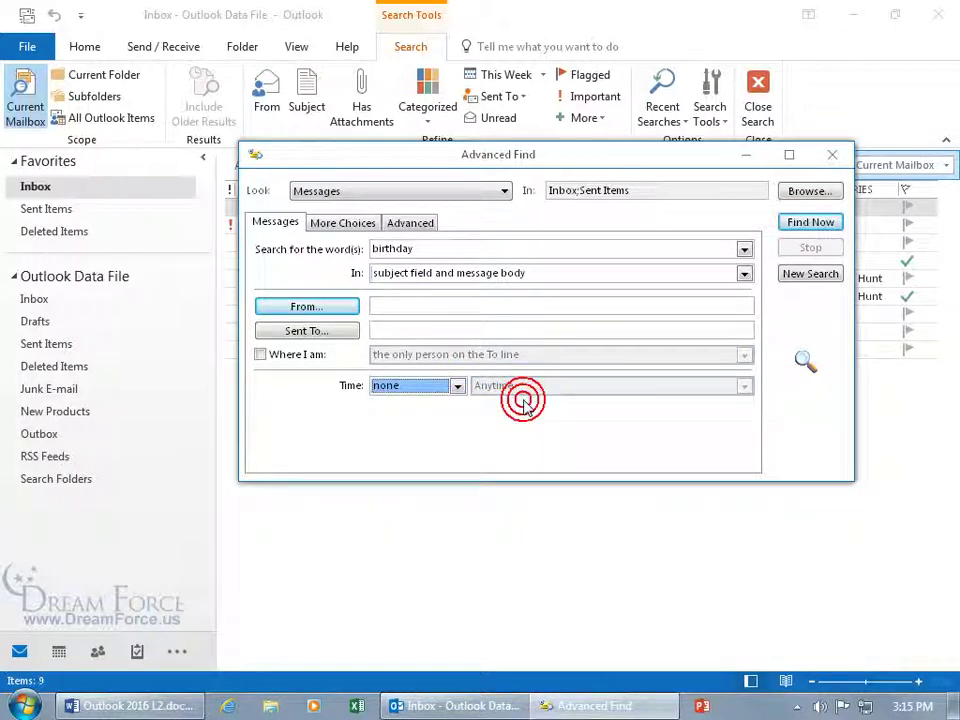
# On More Choices, leave the category and read-status criteria unset
pyautogui.click(349, 224)
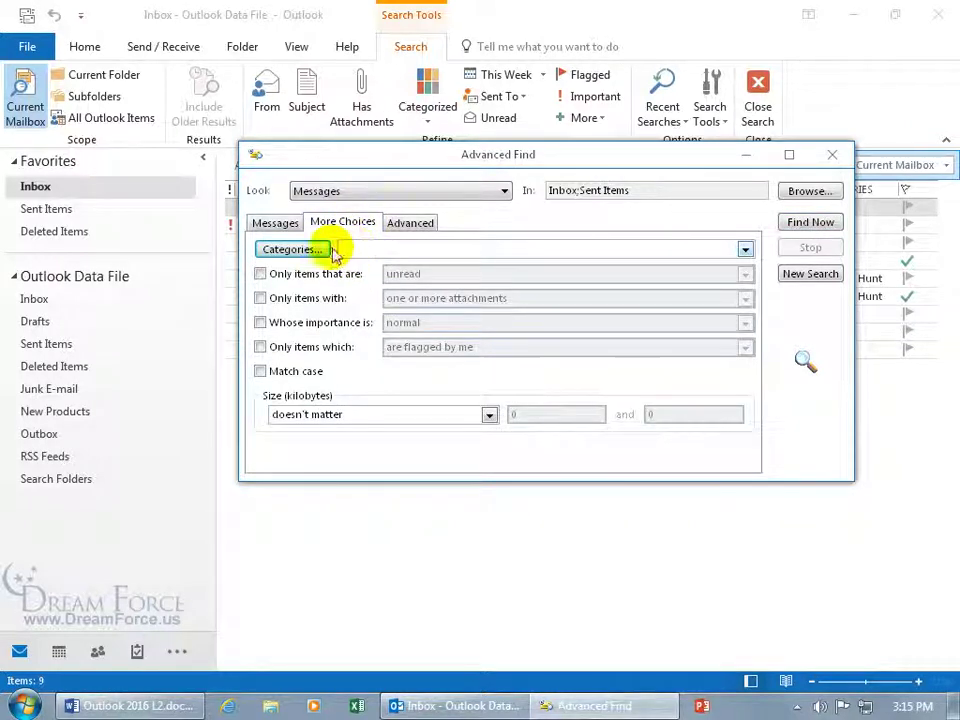
pyautogui.click(312, 249)
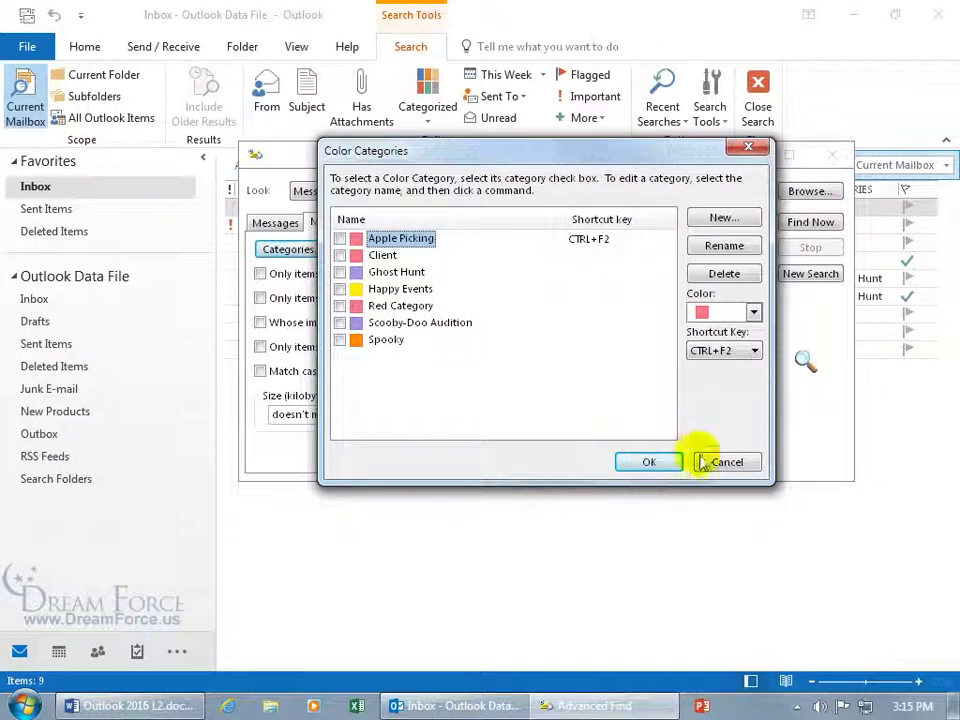
pyautogui.click(714, 464)
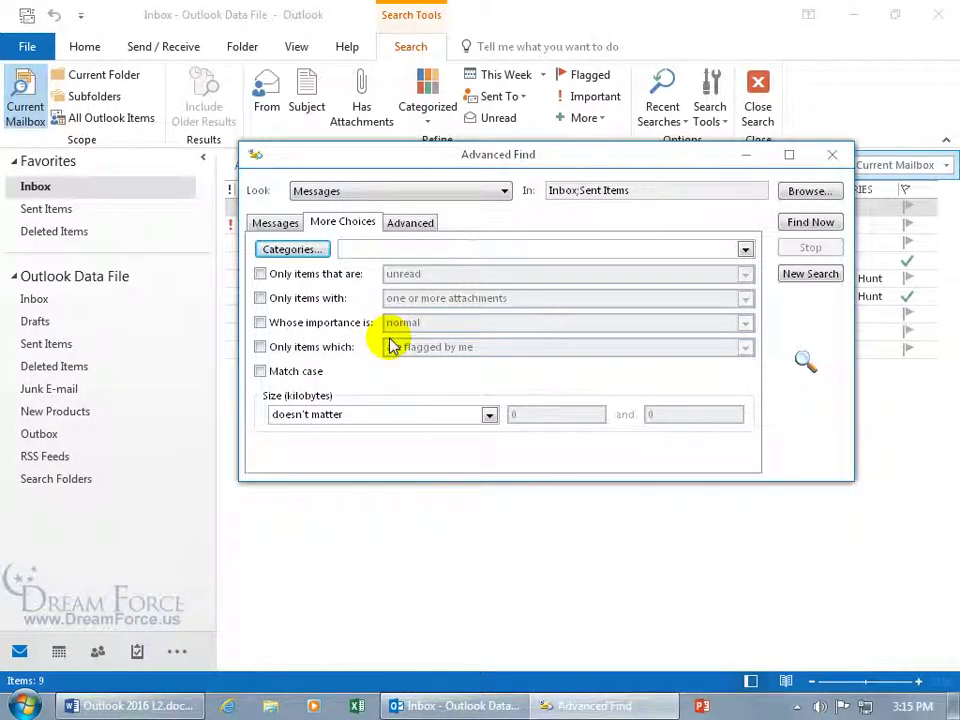
pyautogui.click(260, 273)
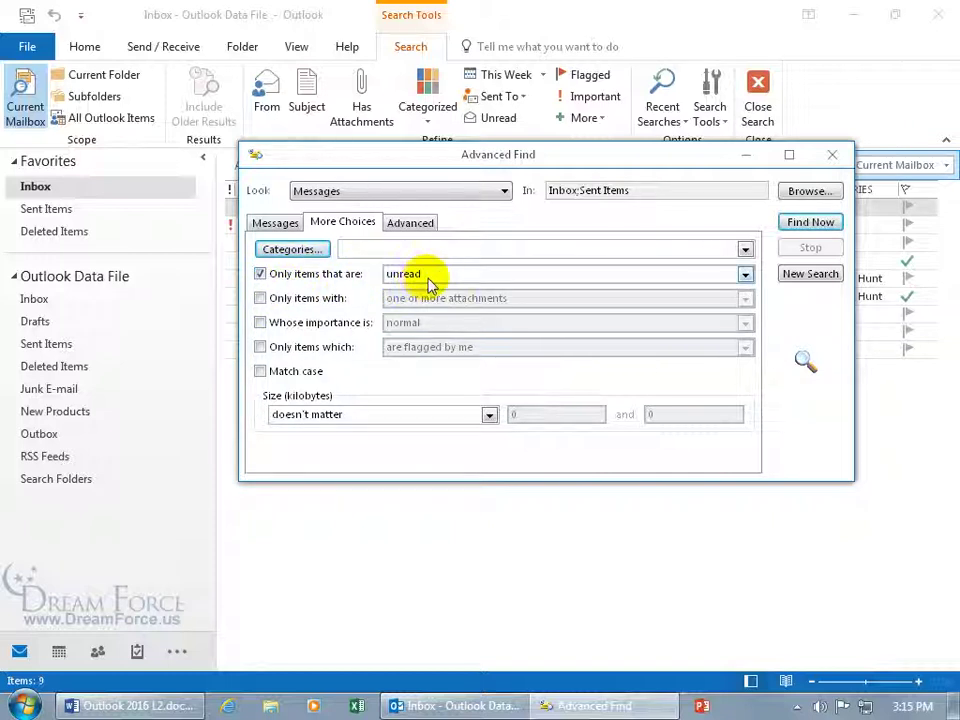
pyautogui.click(745, 274)
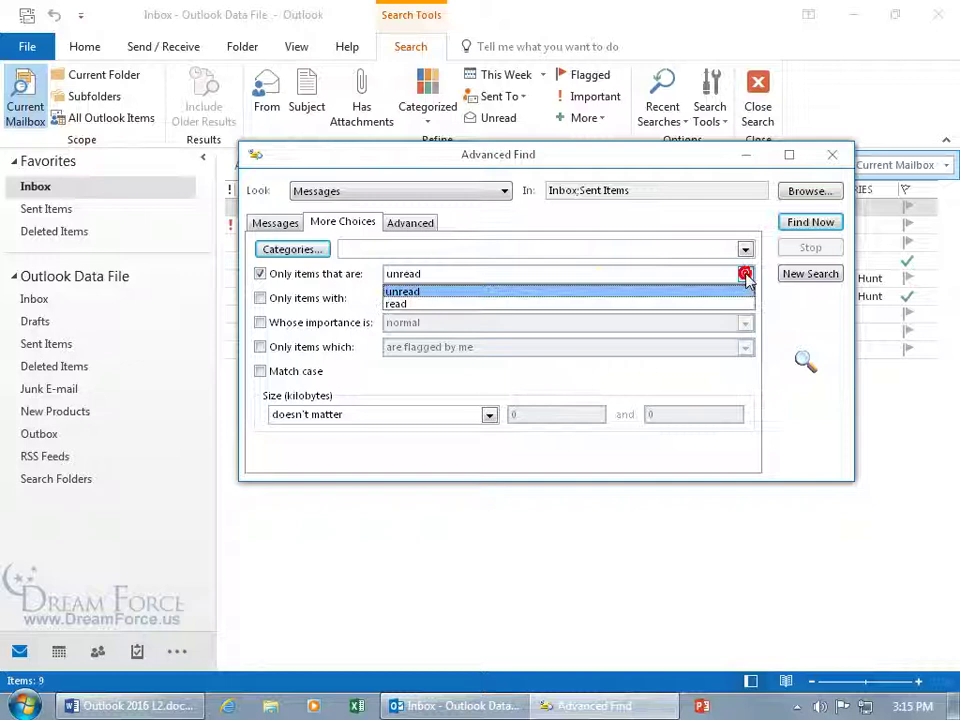
pyautogui.click(260, 273)
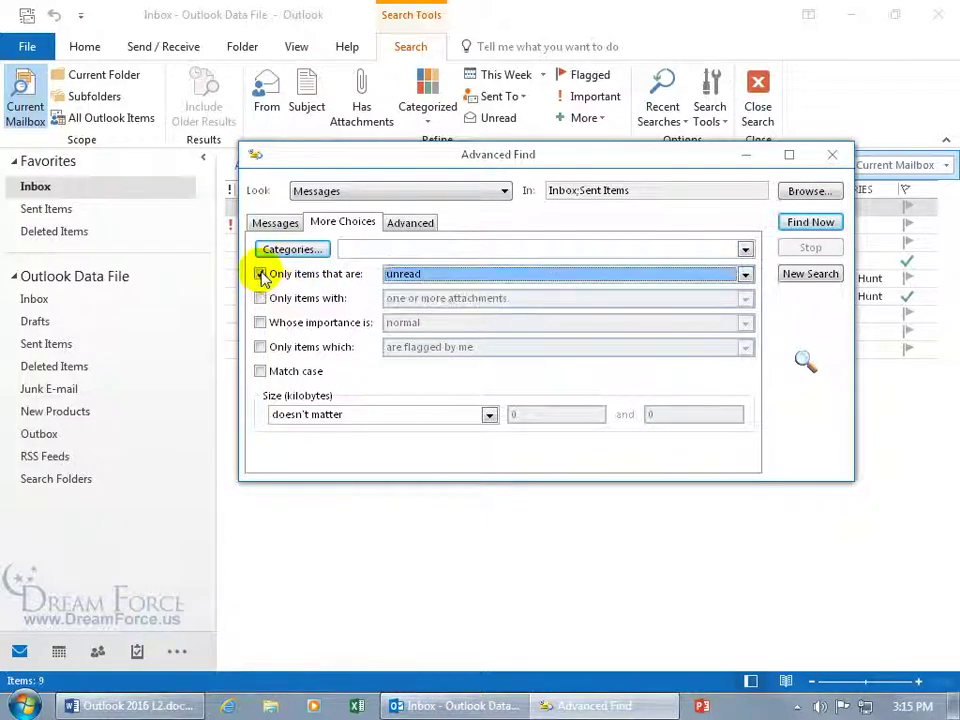
pyautogui.click(260, 273)
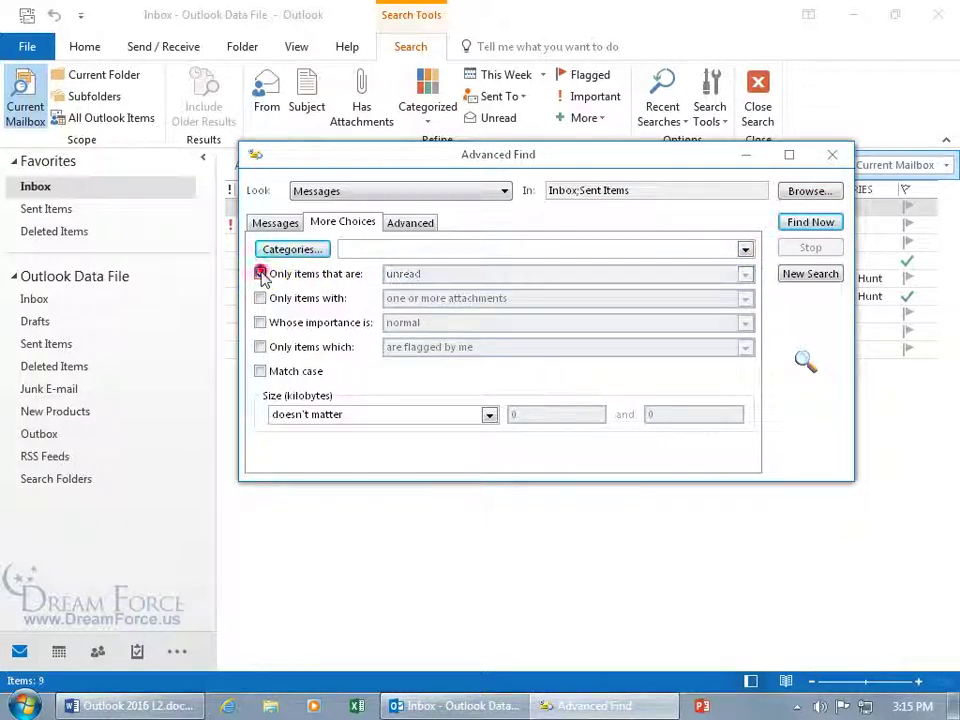
# Require importance to be high, then switch to the Advanced criteria tab
pyautogui.click(260, 322)
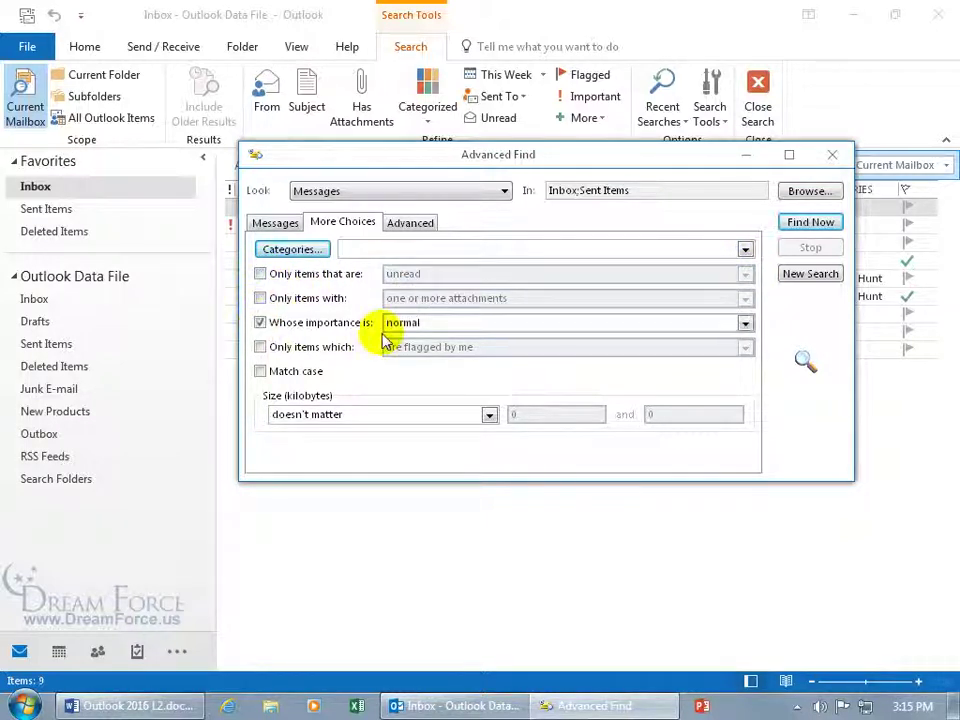
pyautogui.click(744, 323)
pyautogui.click(671, 353)
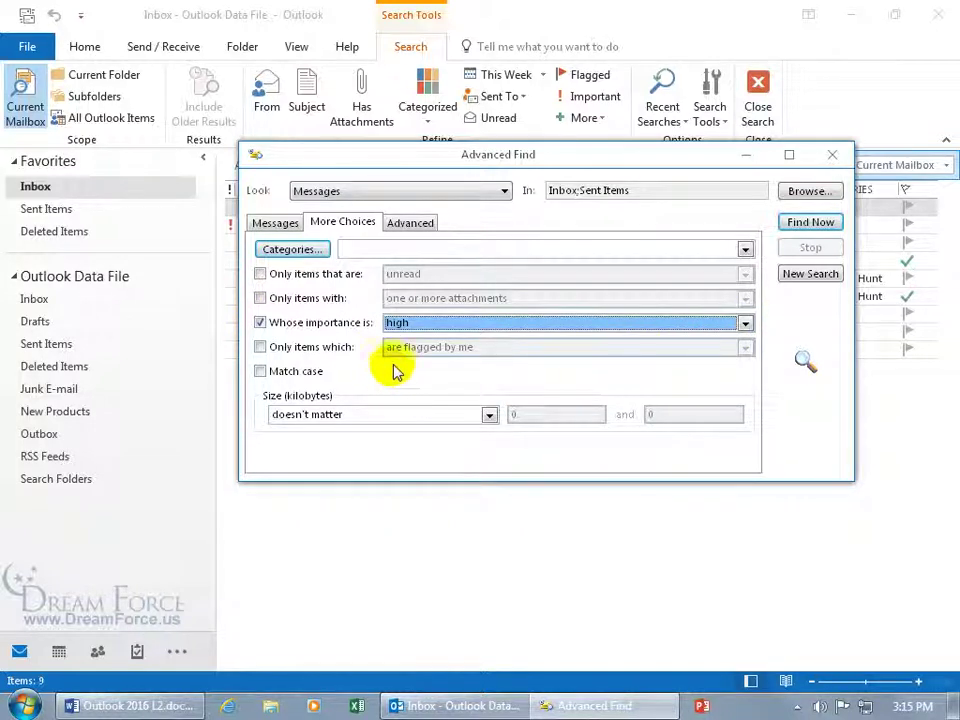
pyautogui.click(412, 226)
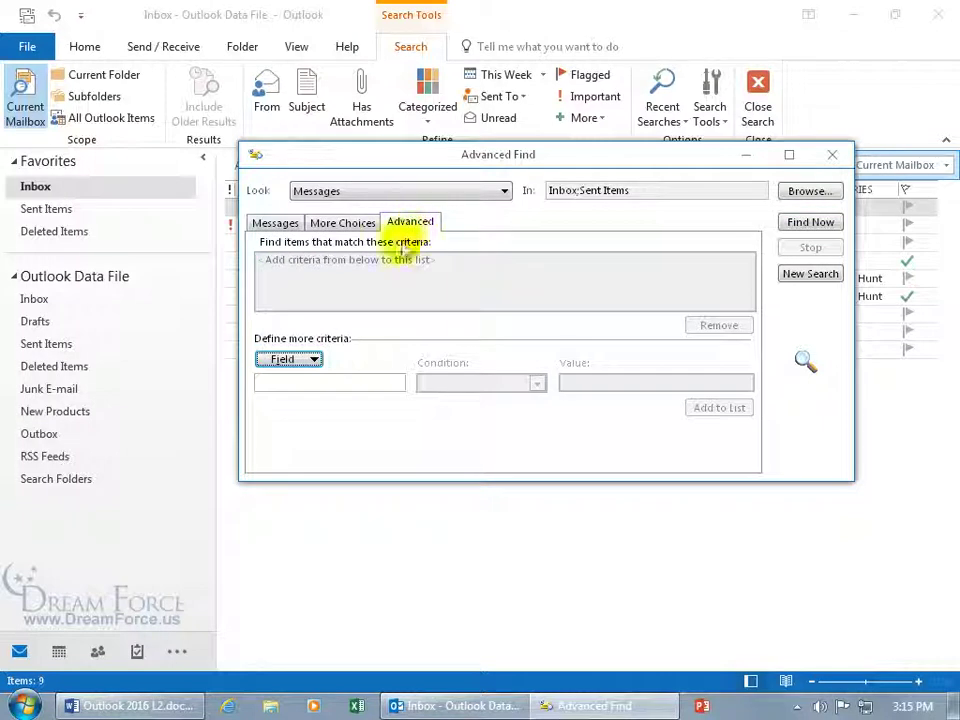
pyautogui.click(311, 362)
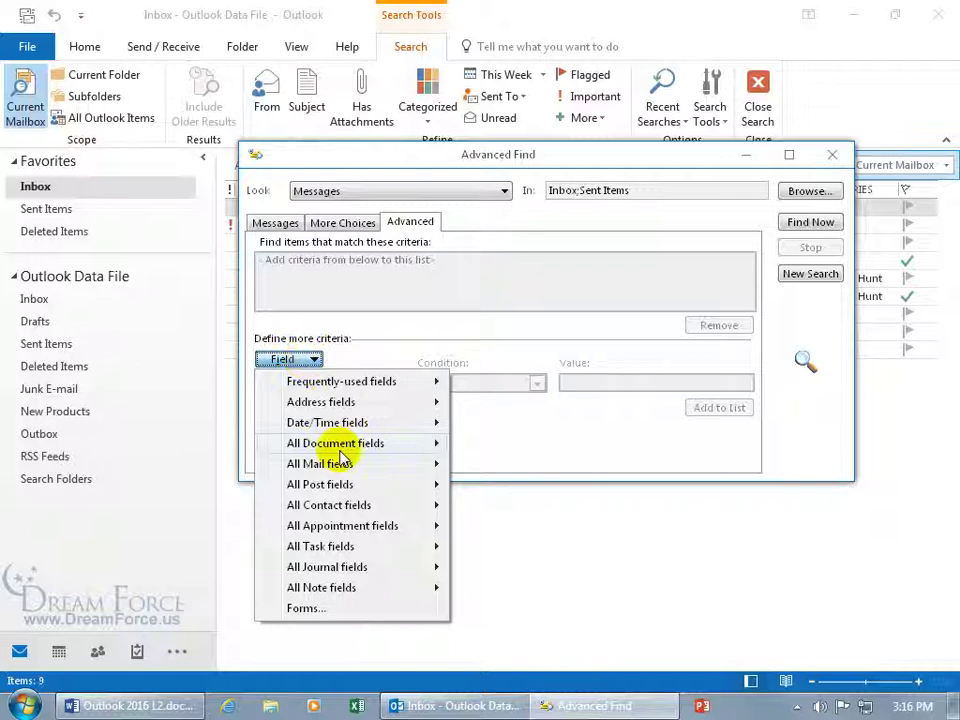
pyautogui.moveTo(320, 464)
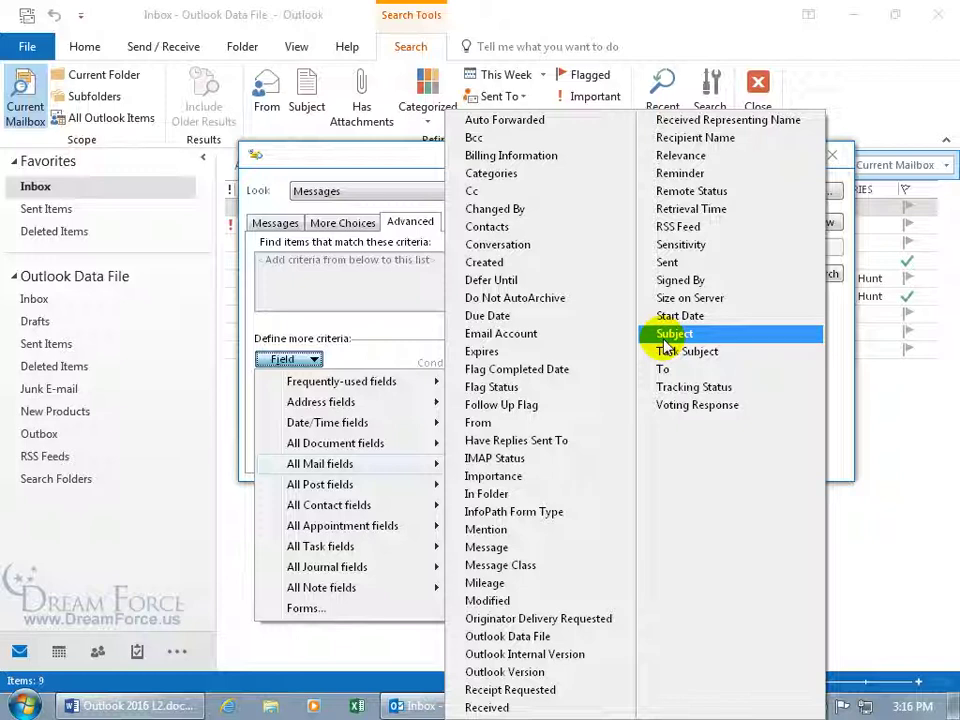
pyautogui.click(424, 281)
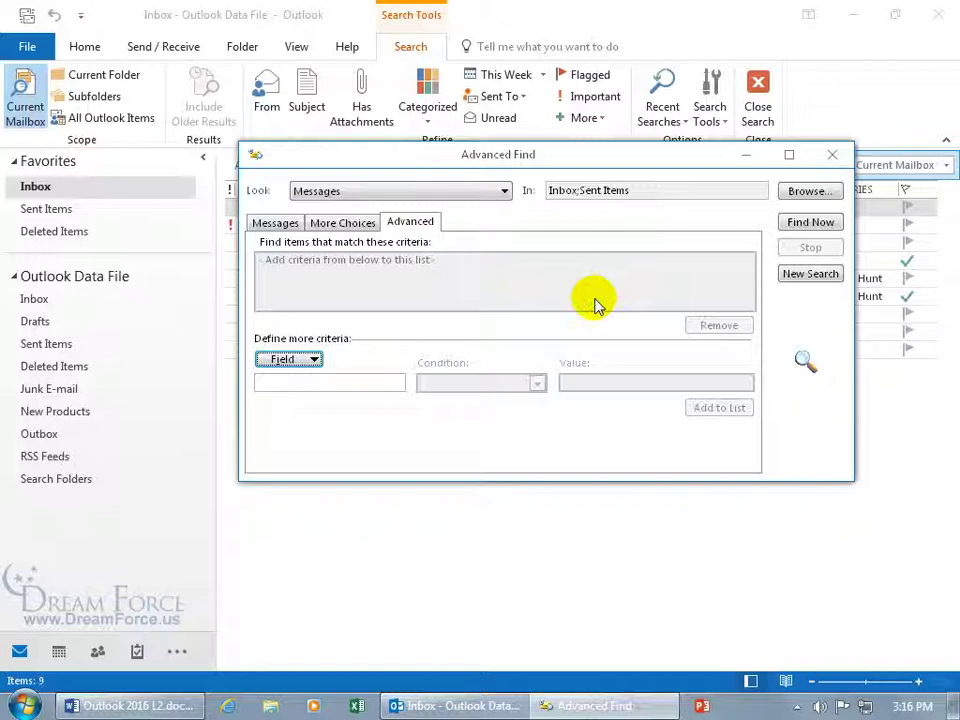
# Run Find Now, then open and close the single high-importance Birthday result
pyautogui.click(800, 228)
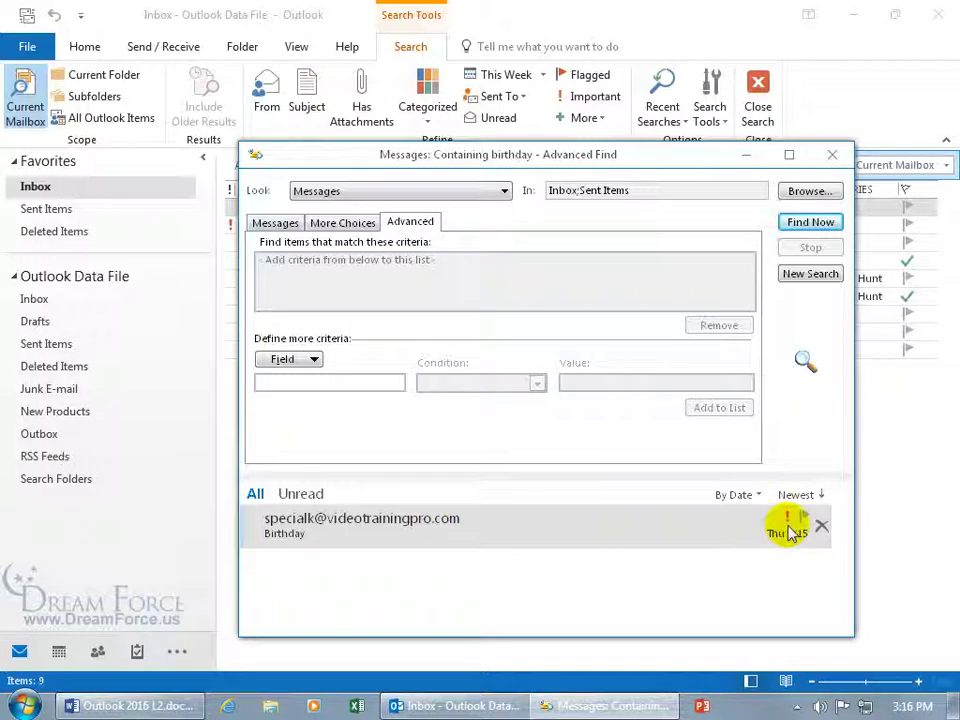
pyautogui.doubleClick(694, 523)
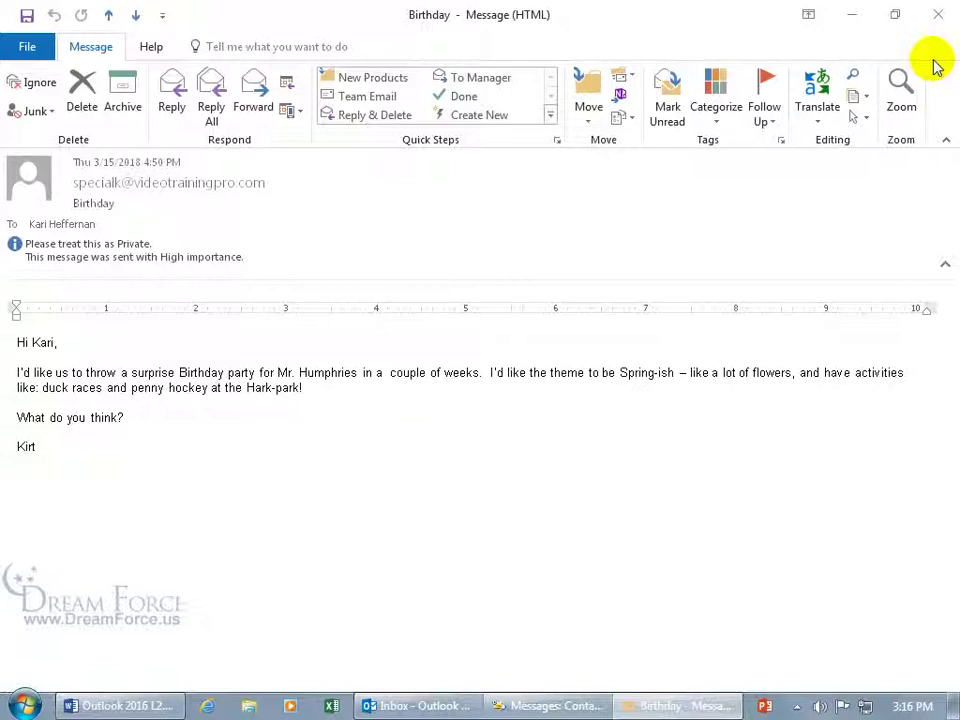
pyautogui.click(937, 15)
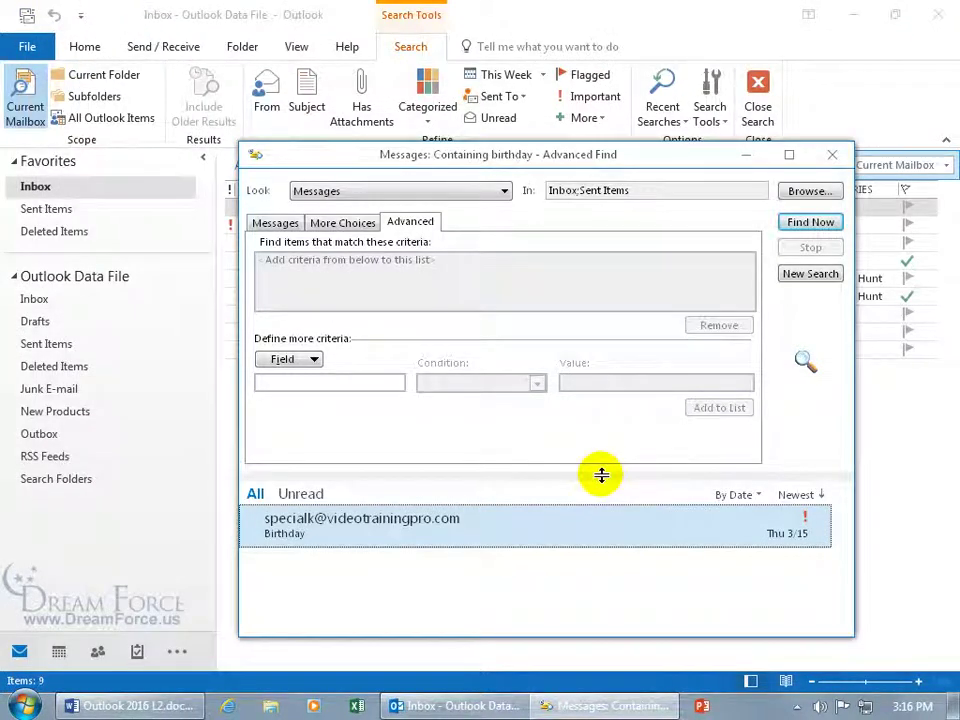
pyautogui.moveTo(820, 527)
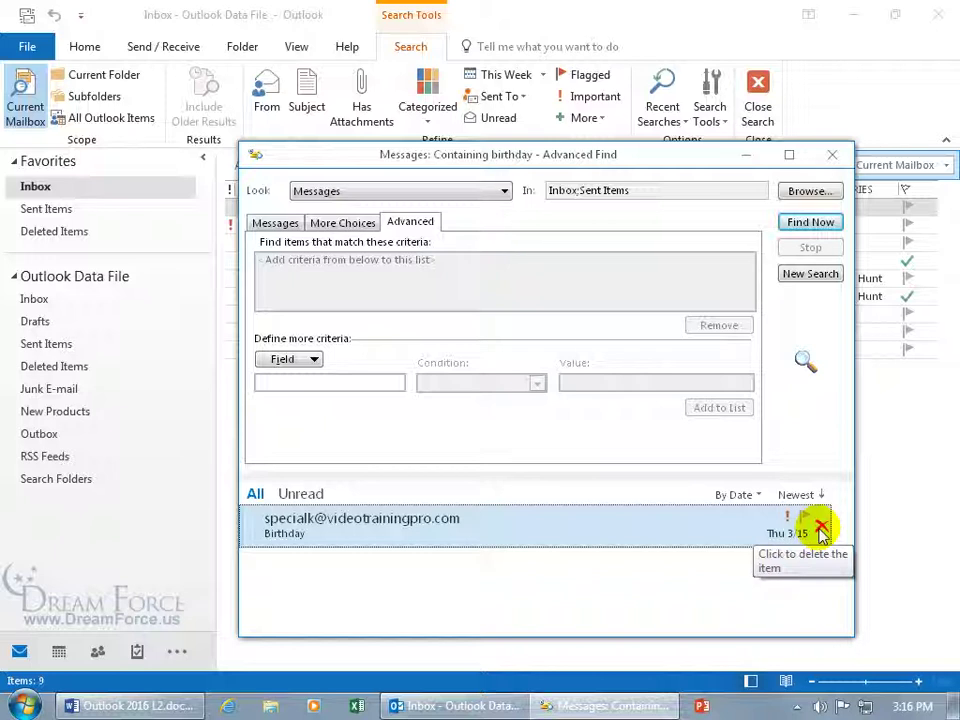
# Maximize Advanced Find and delete the Birthday message from its results
pyautogui.click(789, 154)
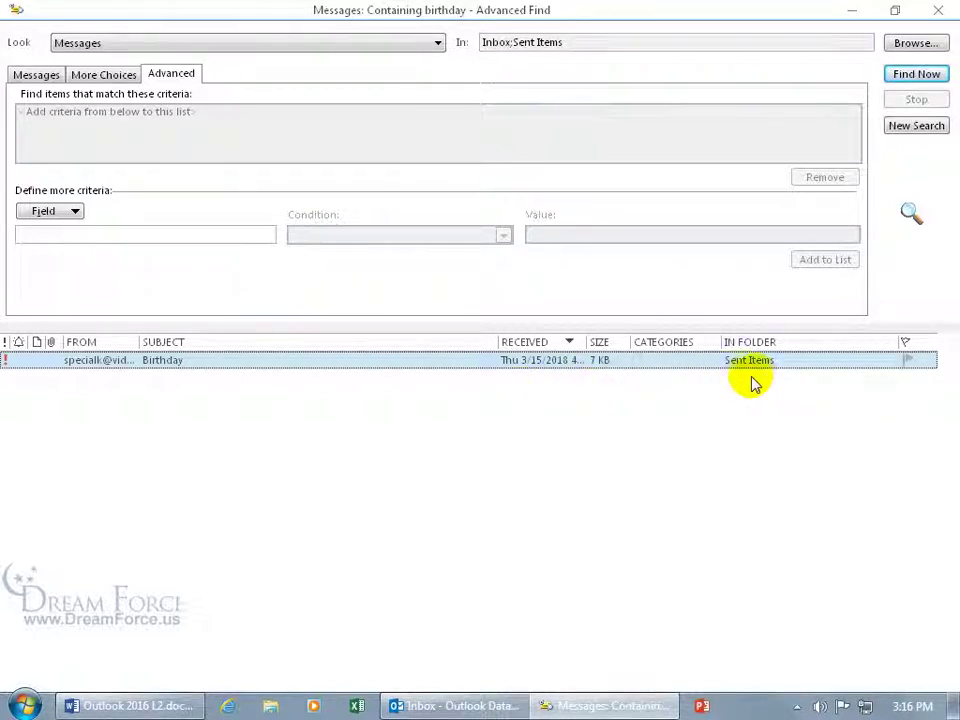
pyautogui.click(925, 360)
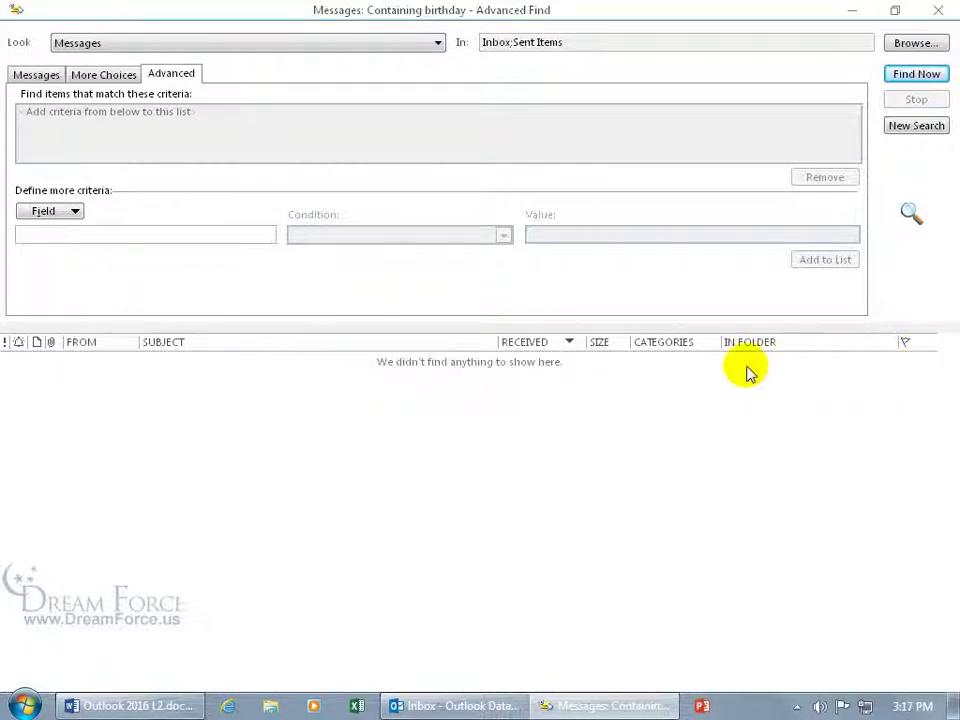
# Close Advanced Find and view Deleted Items, which now lists the Birthday message
pyautogui.click(937, 10)
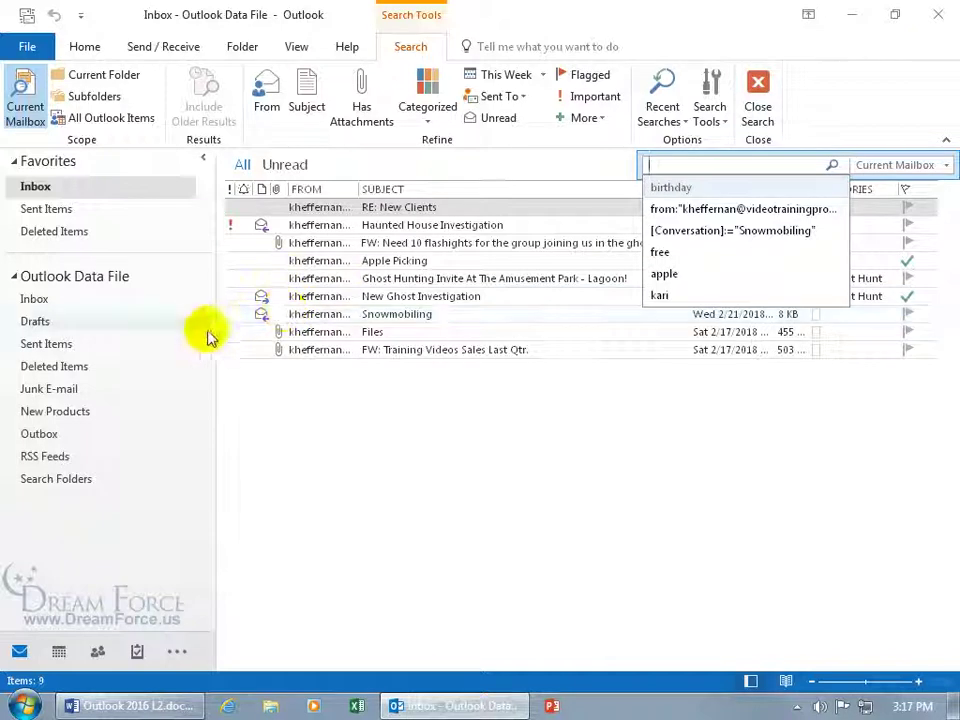
pyautogui.click(92, 370)
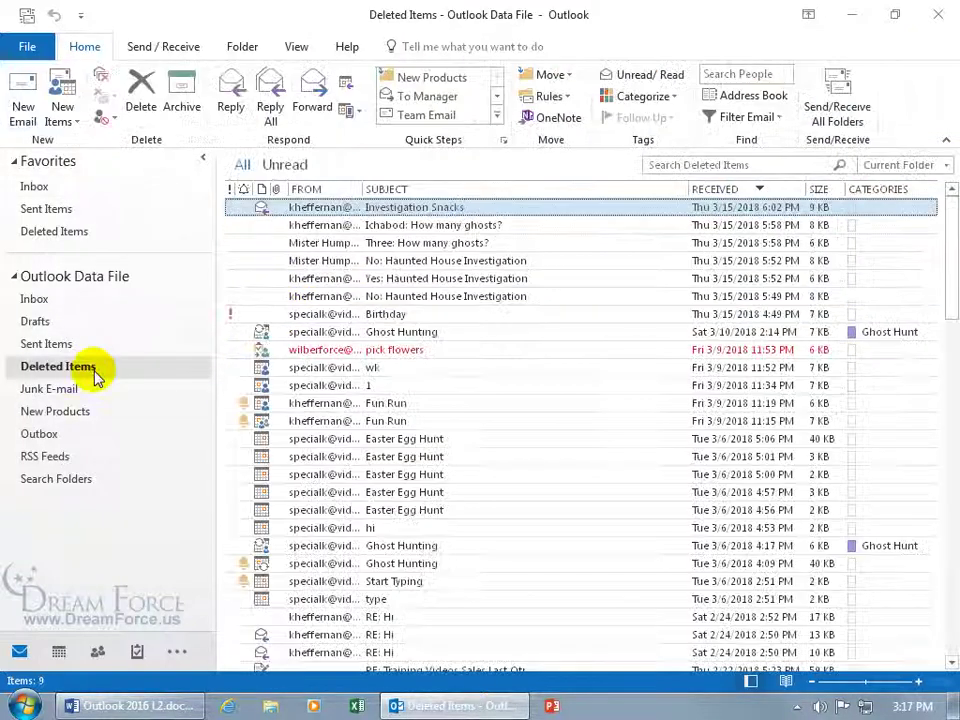